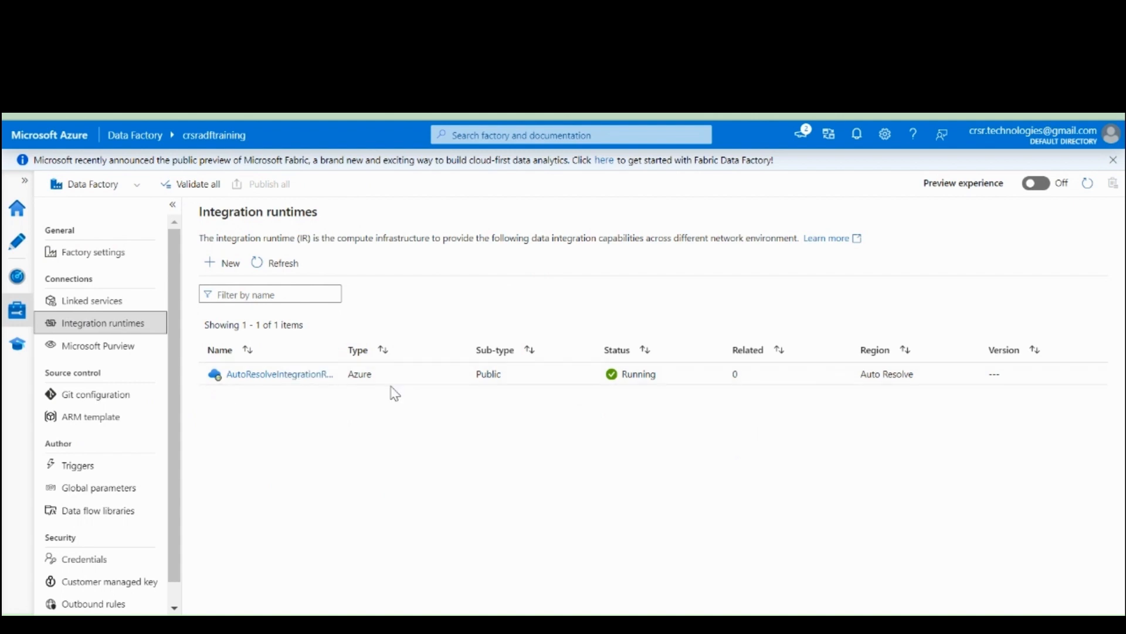
Widen the Name column of the integration runtimes list and view the setup types available for a new runtime
drag(337, 350, 375, 351)
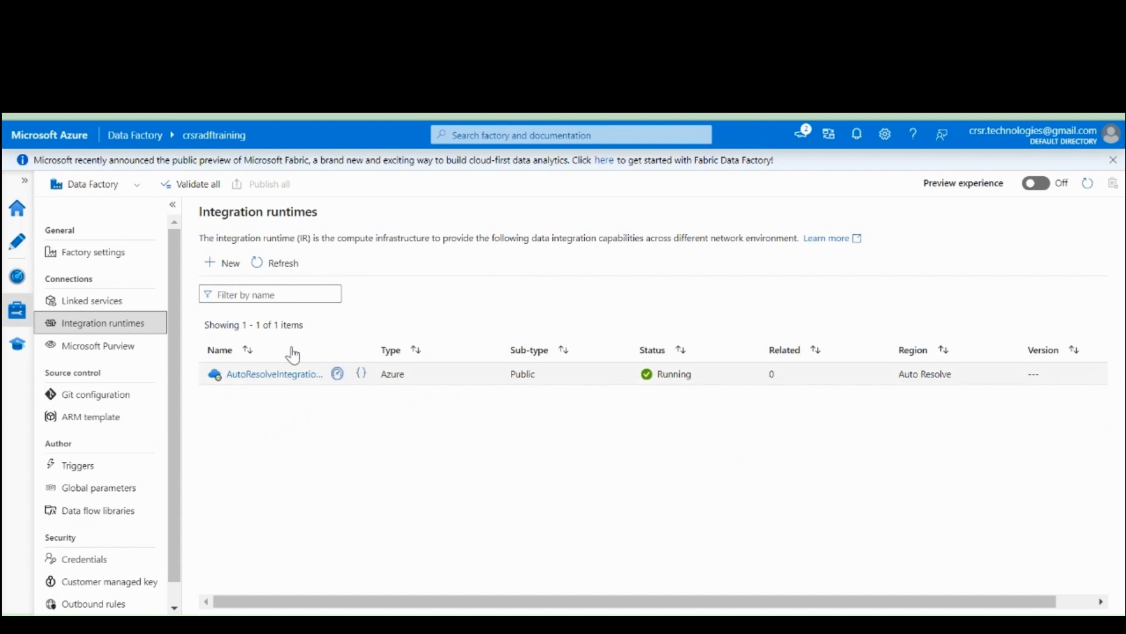
click(229, 264)
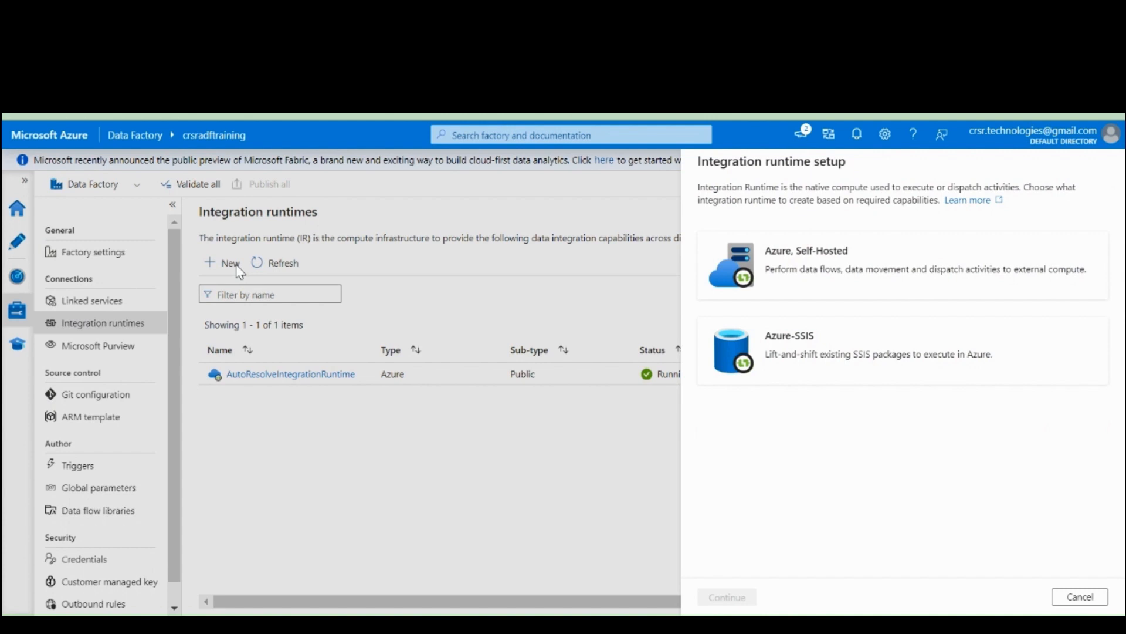
click(1096, 597)
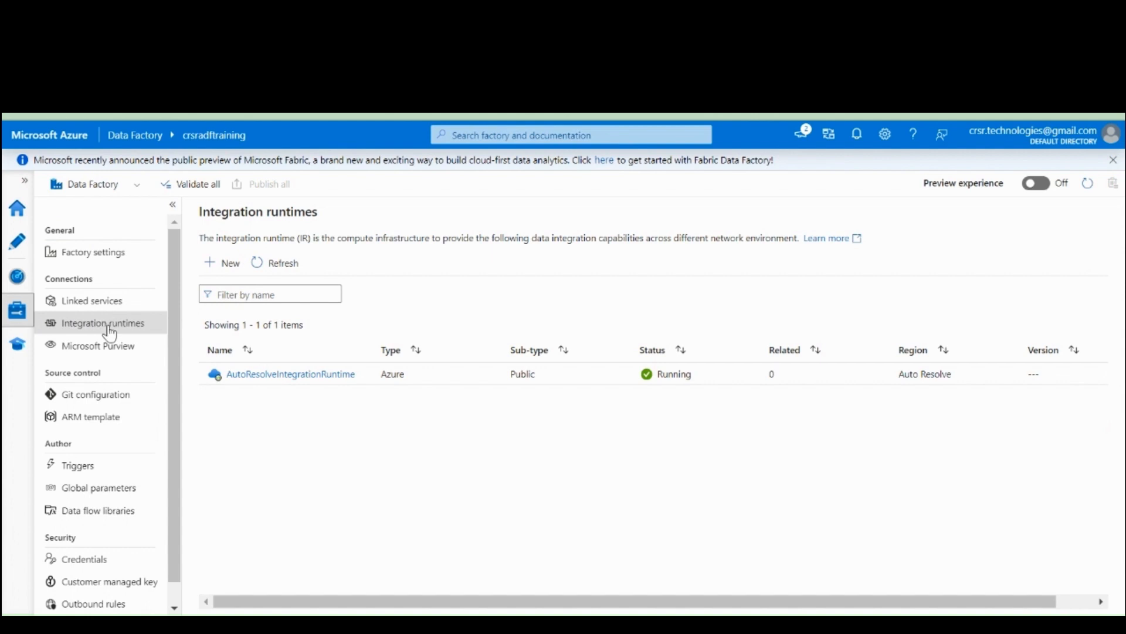
Start a new integration runtime setup of the Azure, Self-Hosted type with Azure as the network environment
click(217, 269)
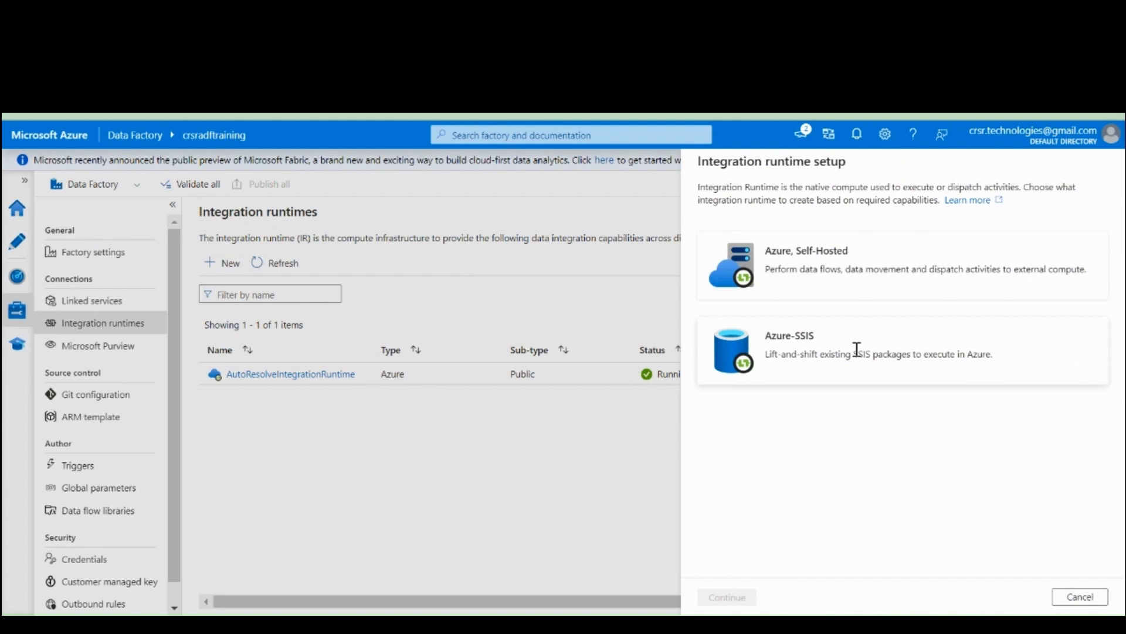
click(859, 265)
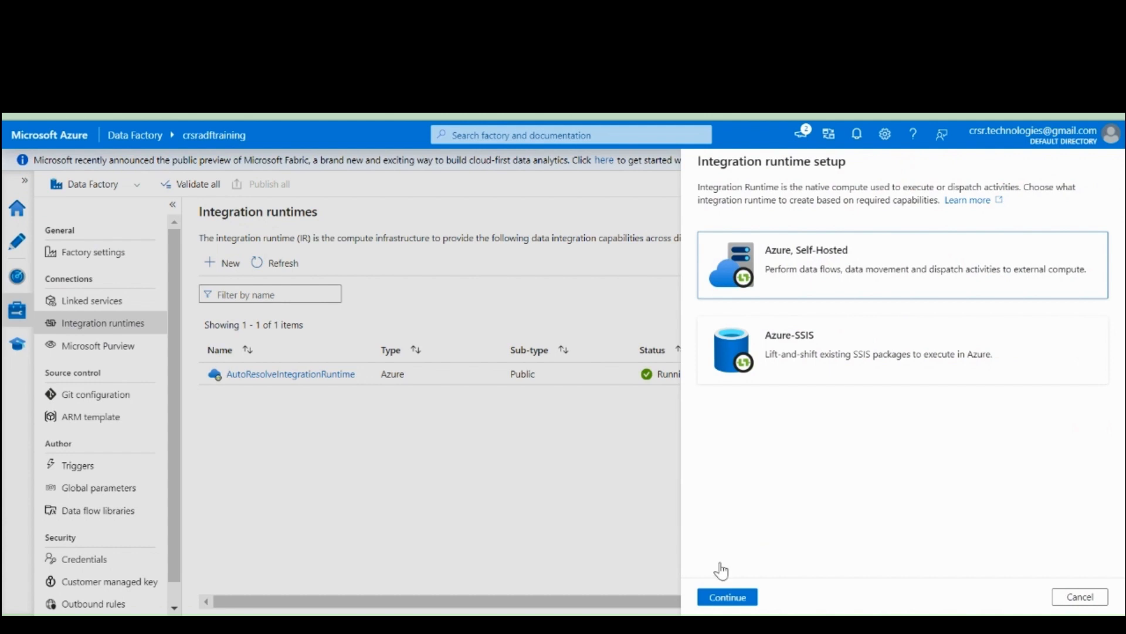
click(725, 596)
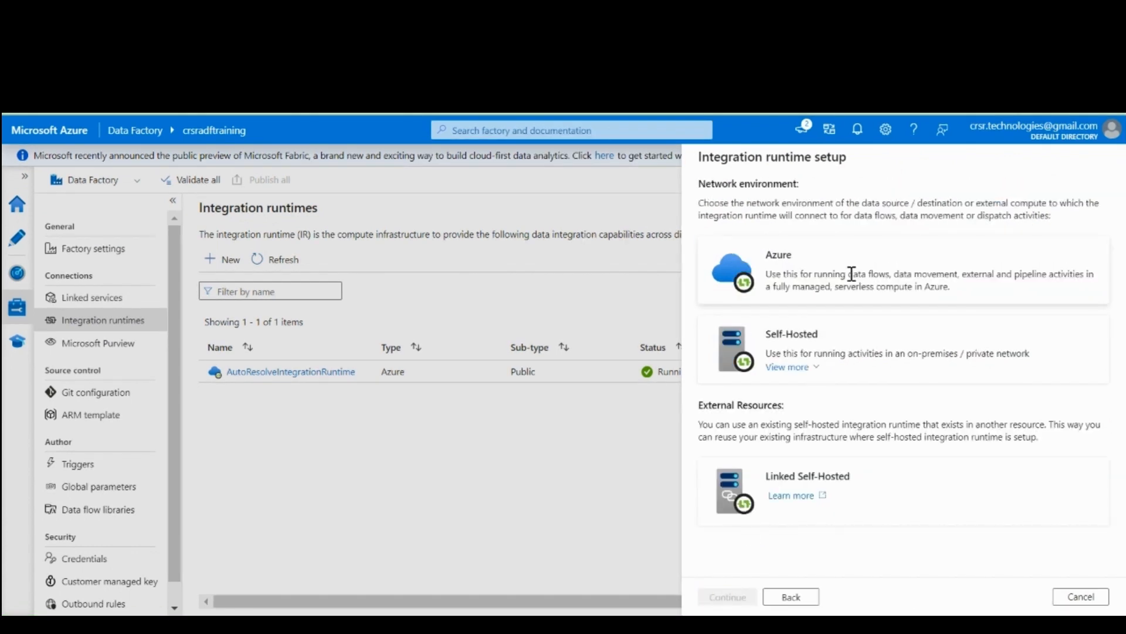
click(806, 270)
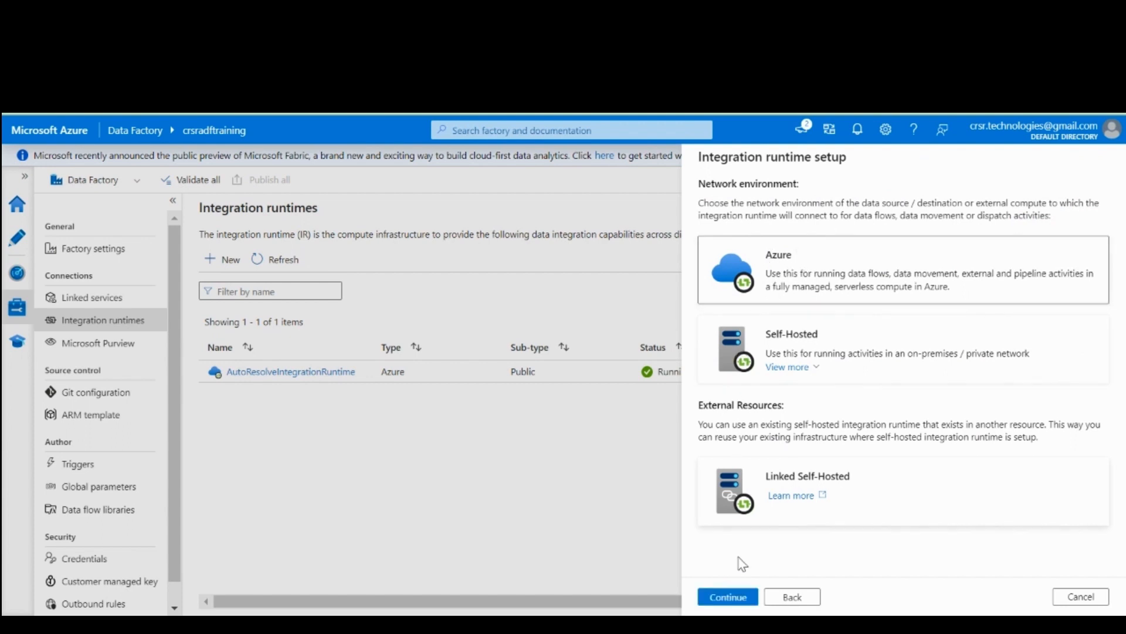
click(722, 597)
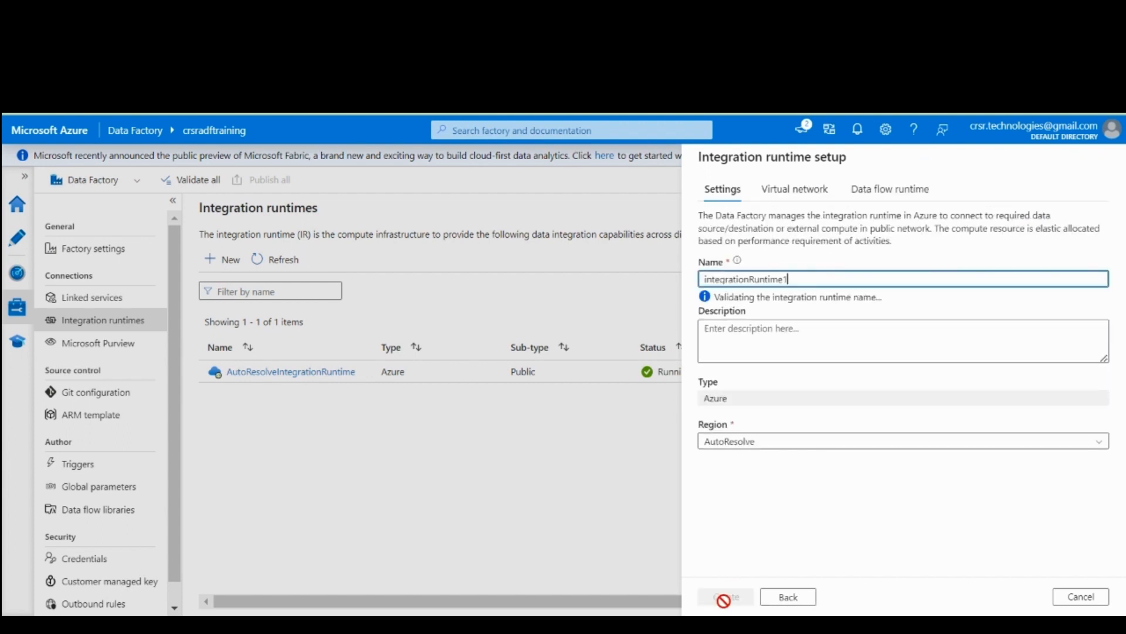
Replace the default name of the new integration runtime with AzureIR
key(BackSpace)
key(BackSpace)
key(BackSpace)
key(BackSpace)
key(BackSpace)
key(BackSpace)
key(BackSpace)
key(BackSpace)
key(BackSpace)
key(BackSpace)
key(BackSpace)
key(BackSpace)
key(BackSpace)
key(BackSpace)
key(BackSpace)
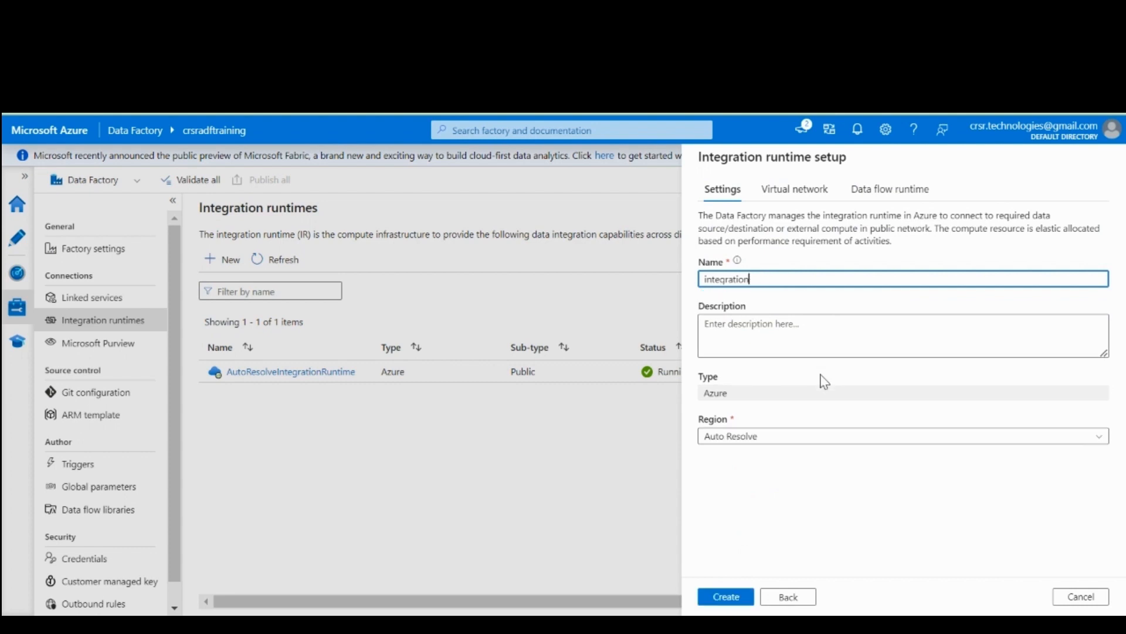
key(BackSpace)
key(BackSpace)
key(BackSpace)
key(BackSpace)
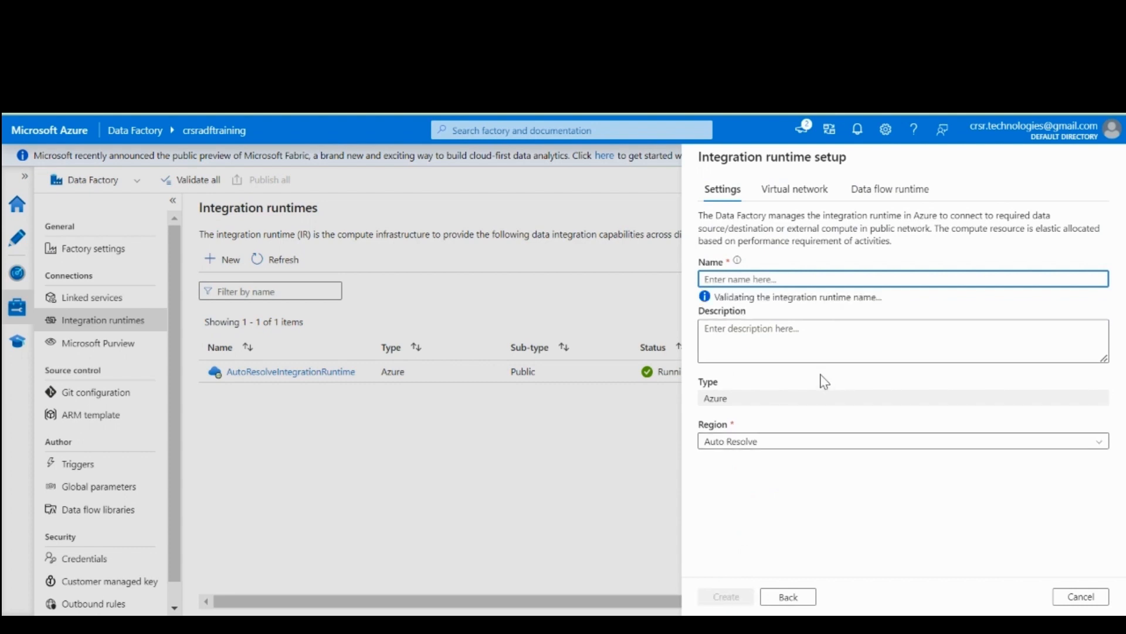
text(AzureIR)
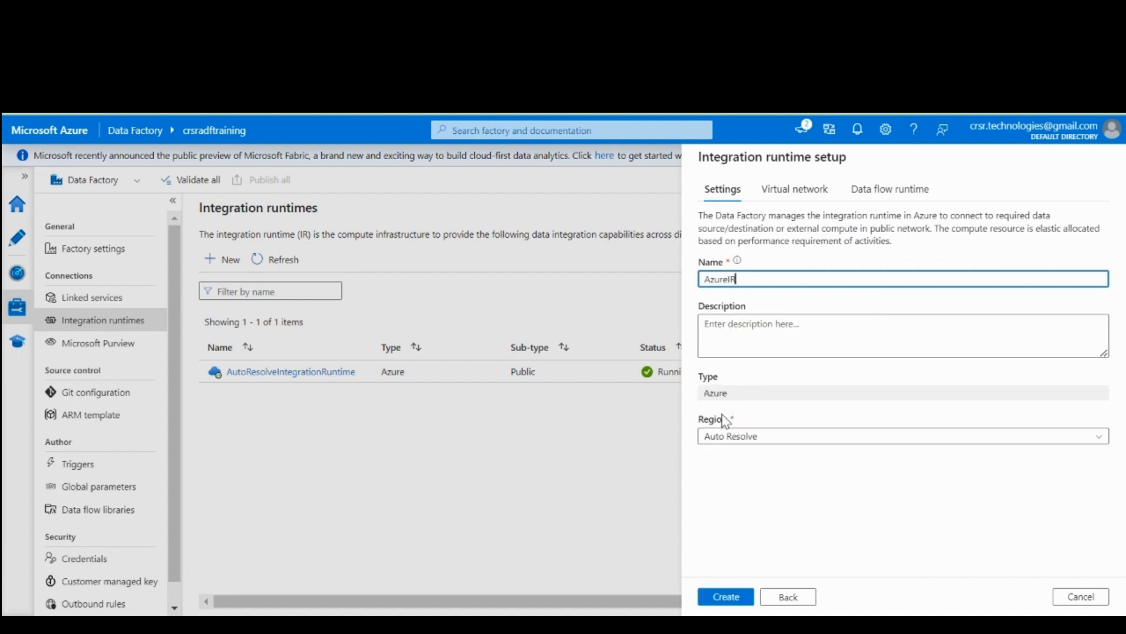
Set the region of the AzureIR integration runtime to Central US
click(784, 440)
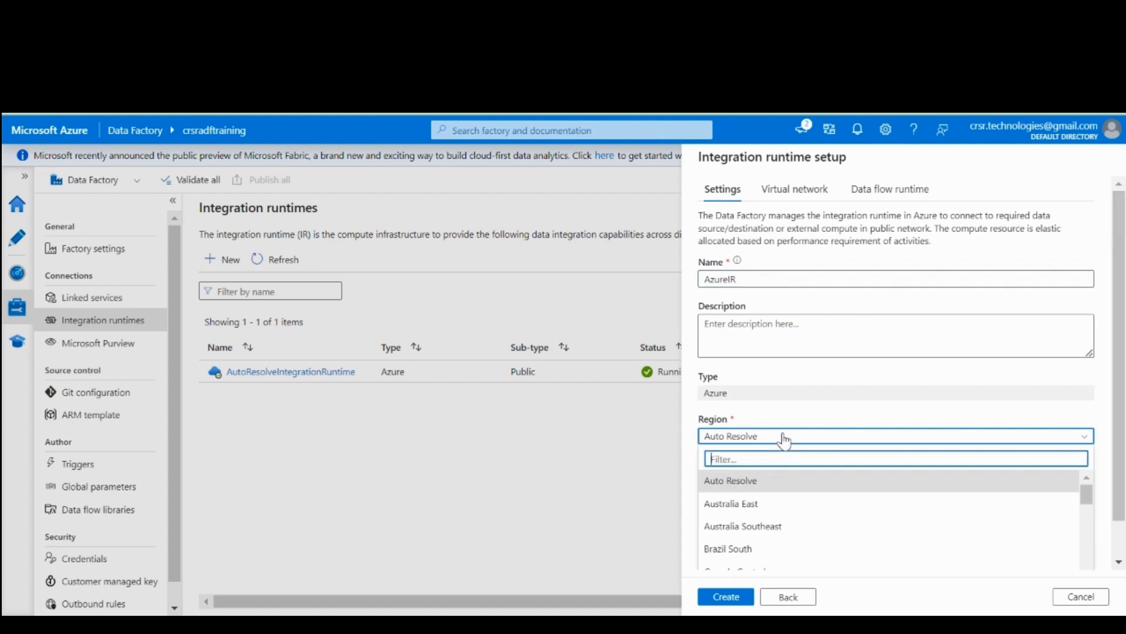
mouse_move(1091, 498)
mouse_down()
mouse_move(1090, 527)
mouse_move(1087, 487)
mouse_up()
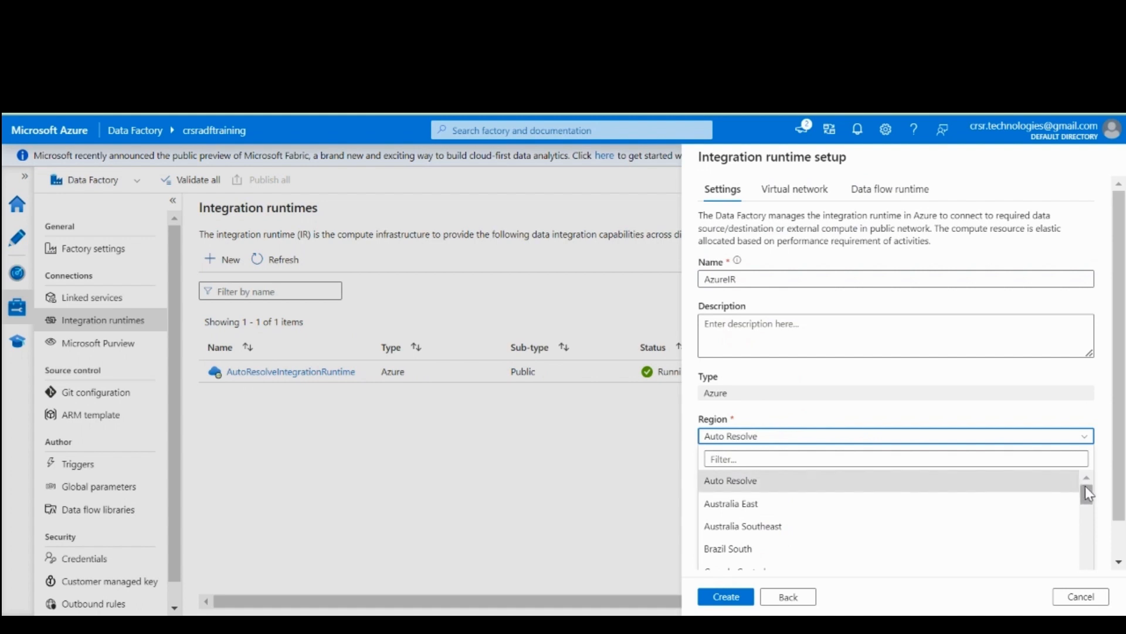
drag(1086, 491, 1088, 514)
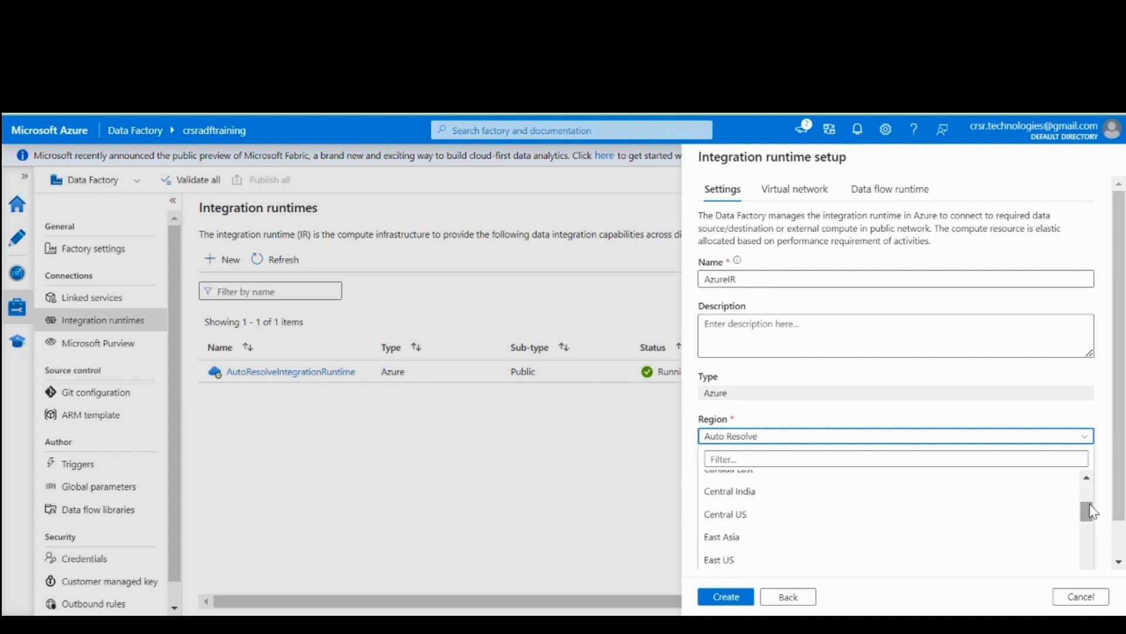
click(770, 518)
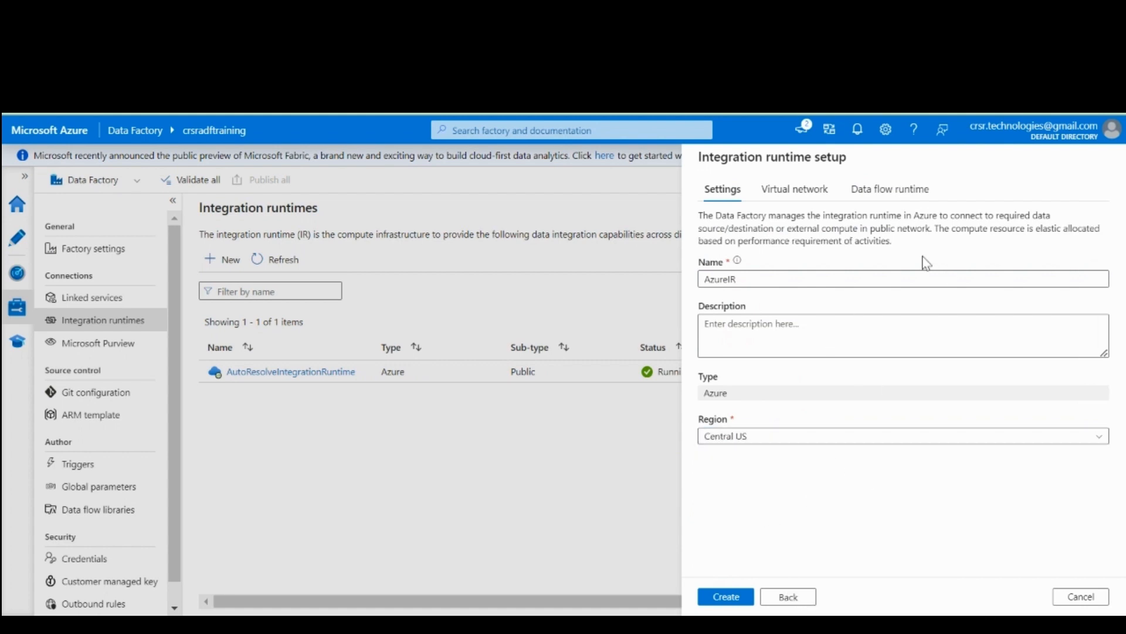
View the virtual network configuration and set the data flow compute size to Custom, expanding the advanced settings
click(817, 188)
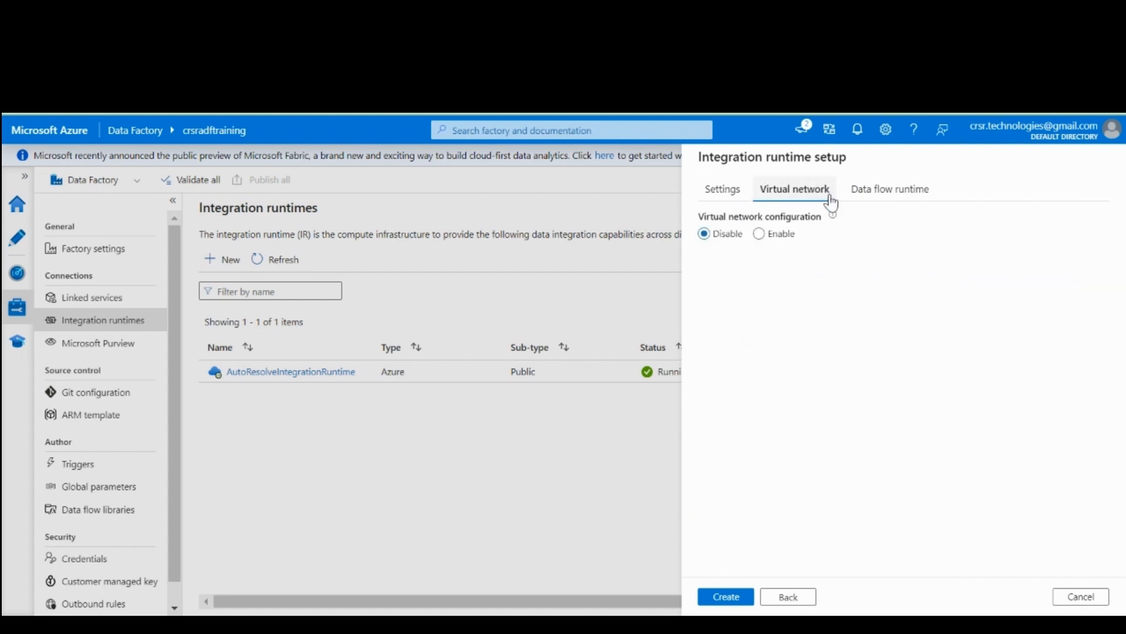
click(896, 195)
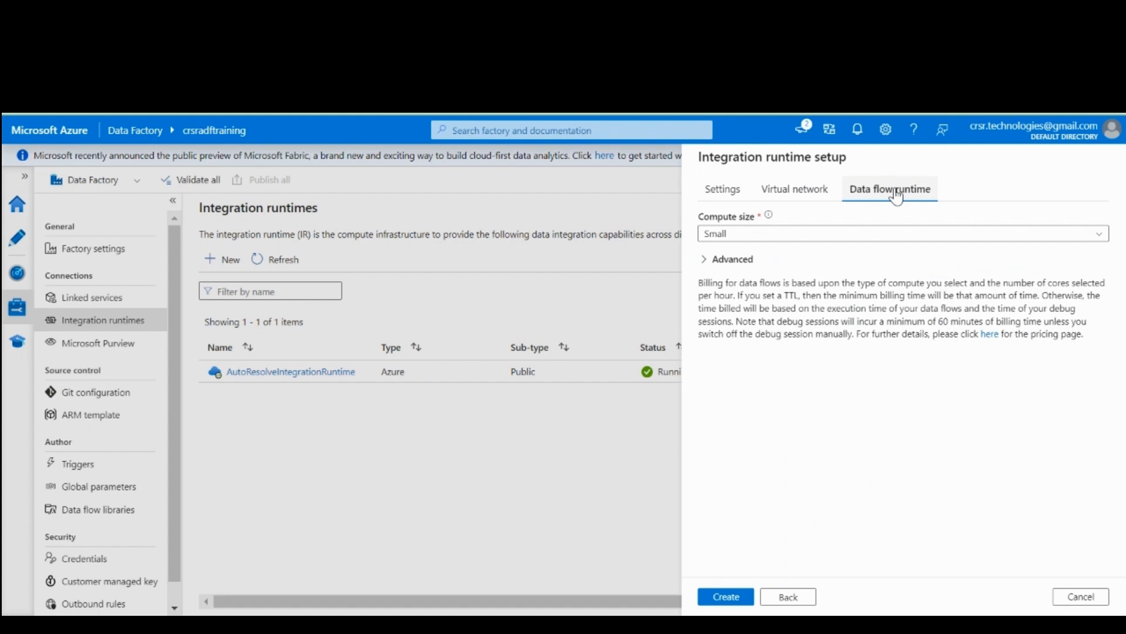
click(806, 234)
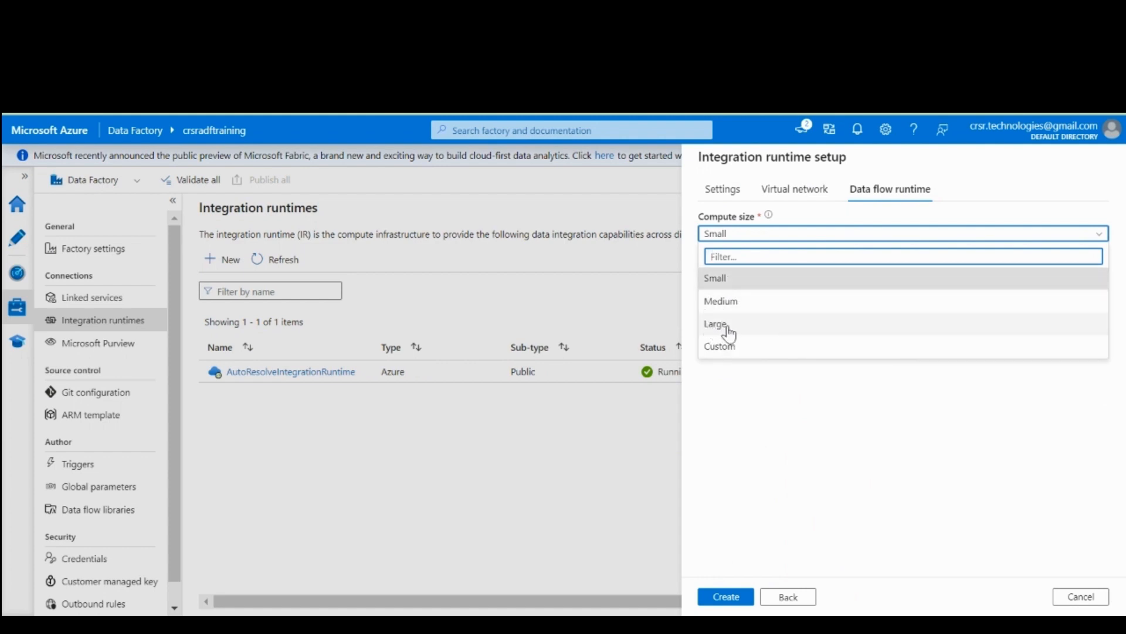
click(753, 350)
click(735, 262)
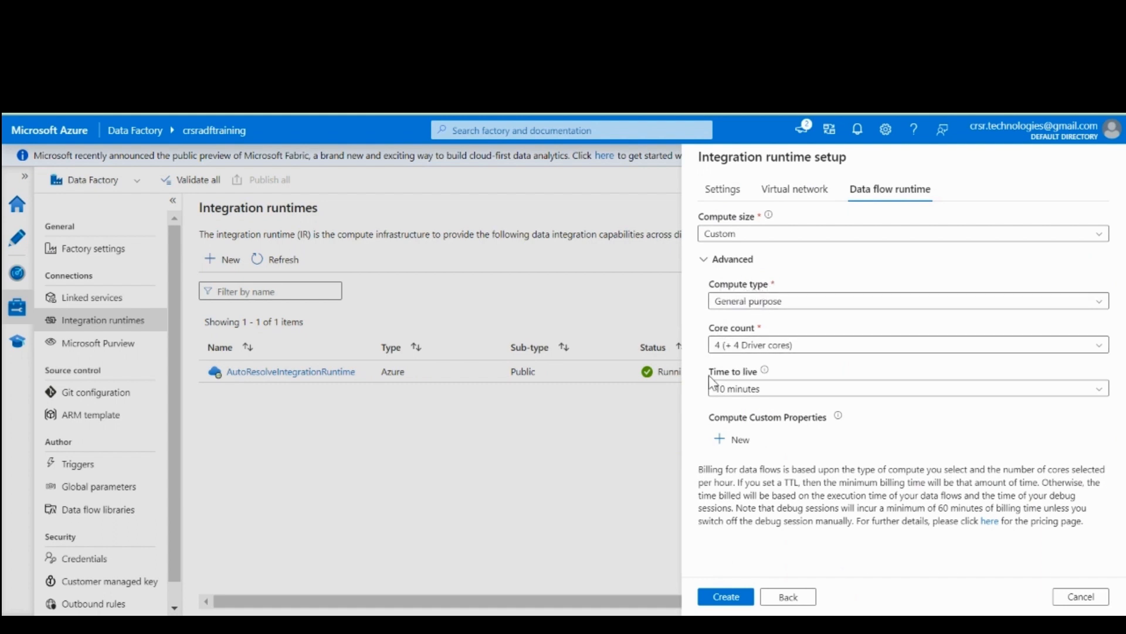
Try the Memory optimized compute type, return to General purpose, and choose a core count of 4 (+ 4 Driver cores)
click(794, 302)
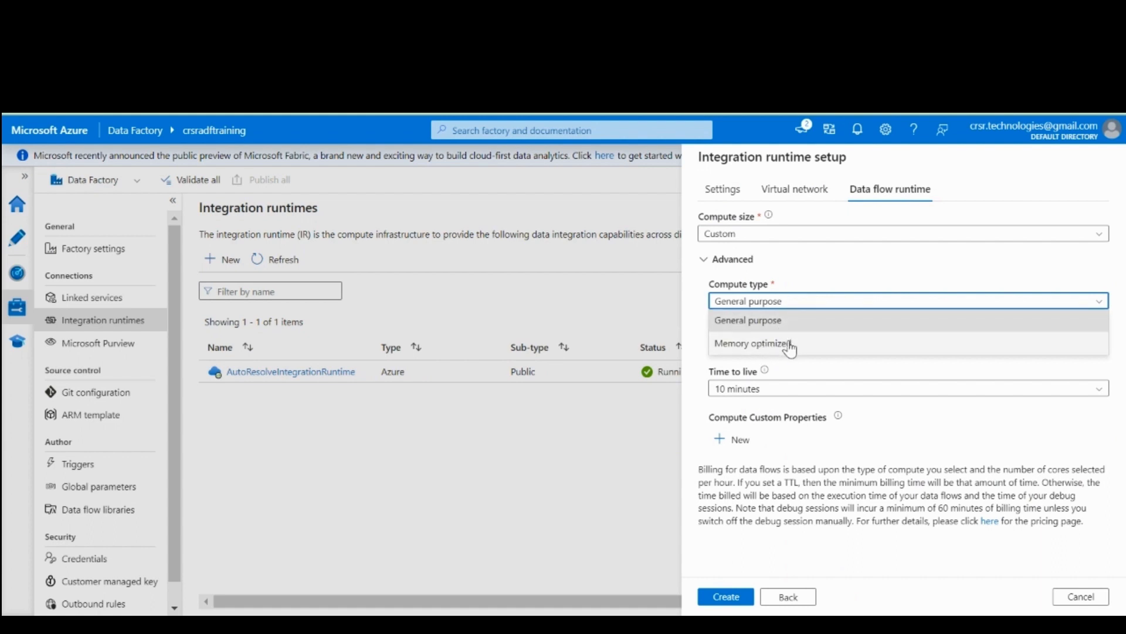
click(789, 344)
click(811, 301)
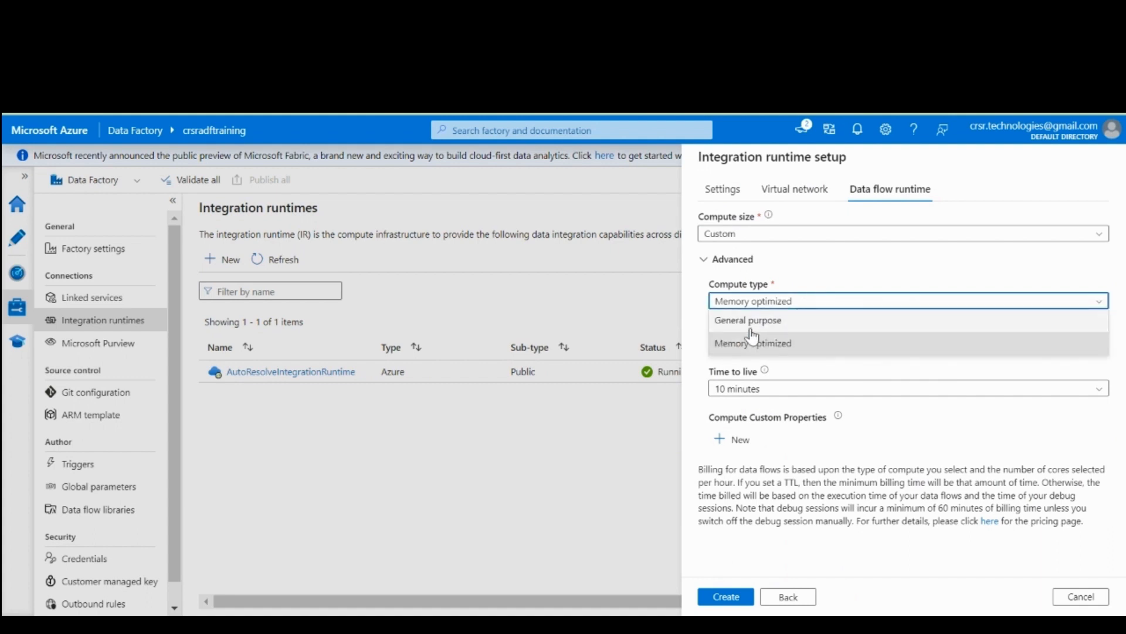
click(784, 327)
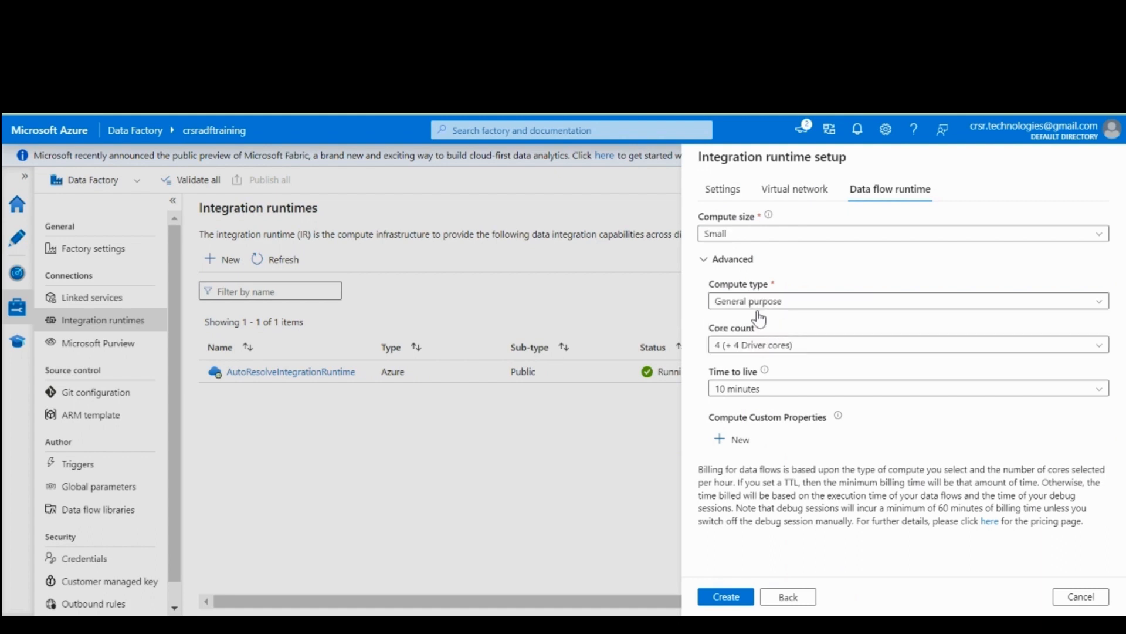
click(843, 346)
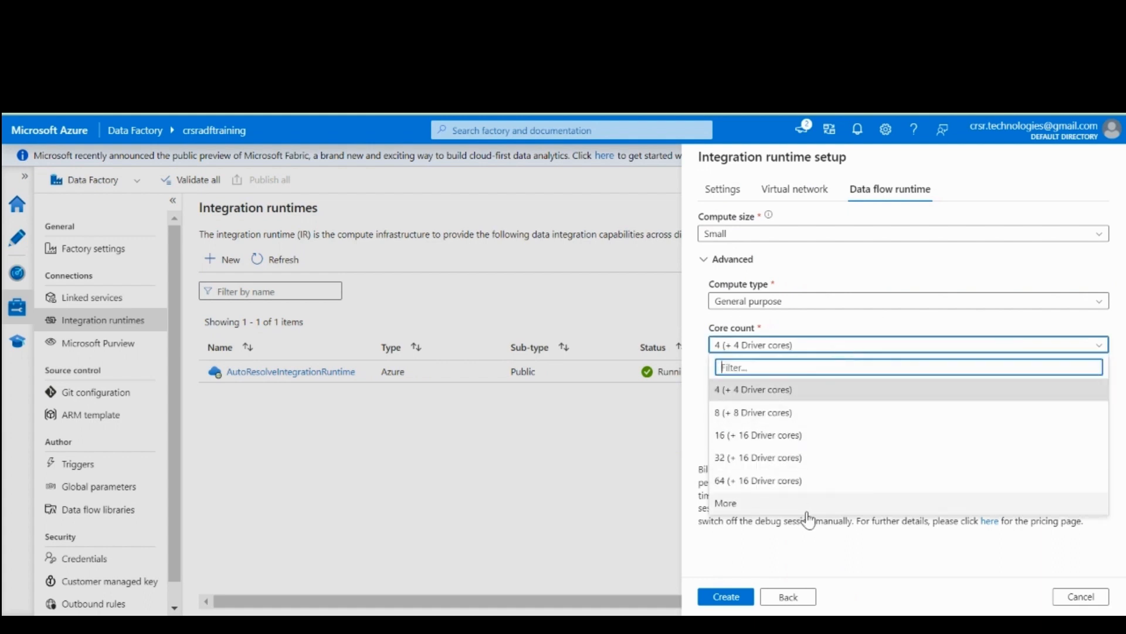
click(823, 390)
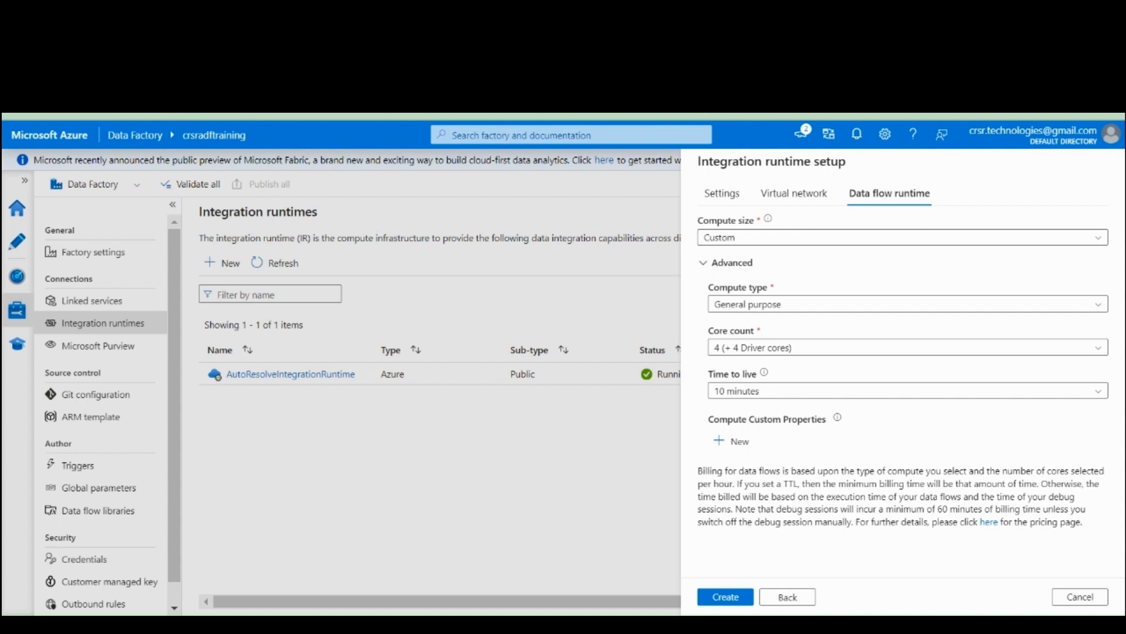
Set the data flow runtime's time to live to 0 minutes and read the billing note on TTL
click(799, 390)
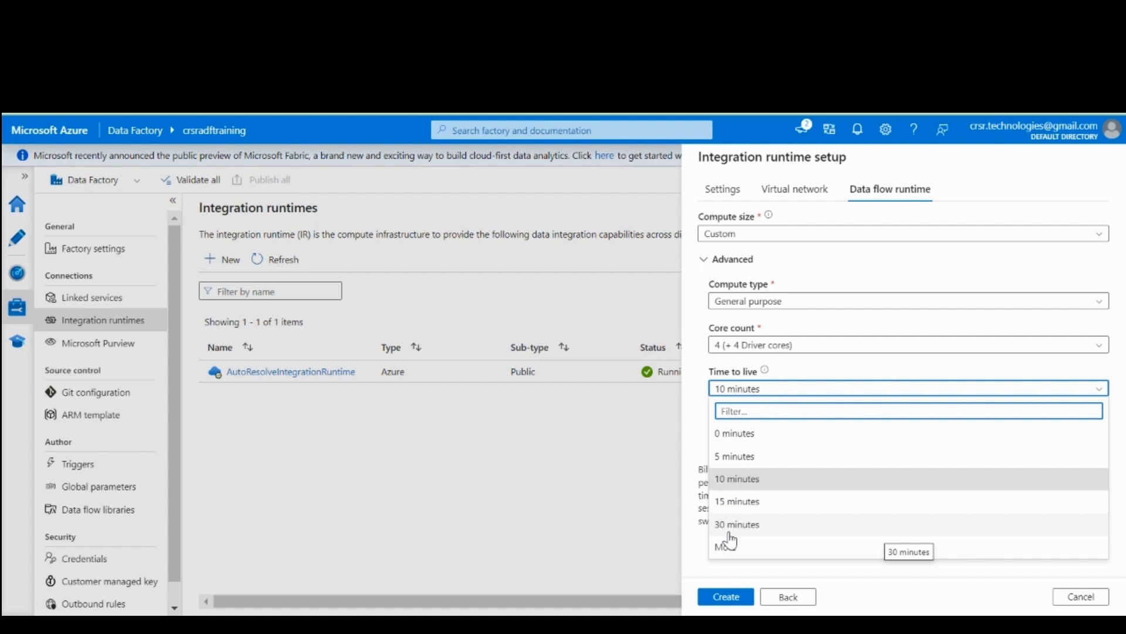
click(740, 435)
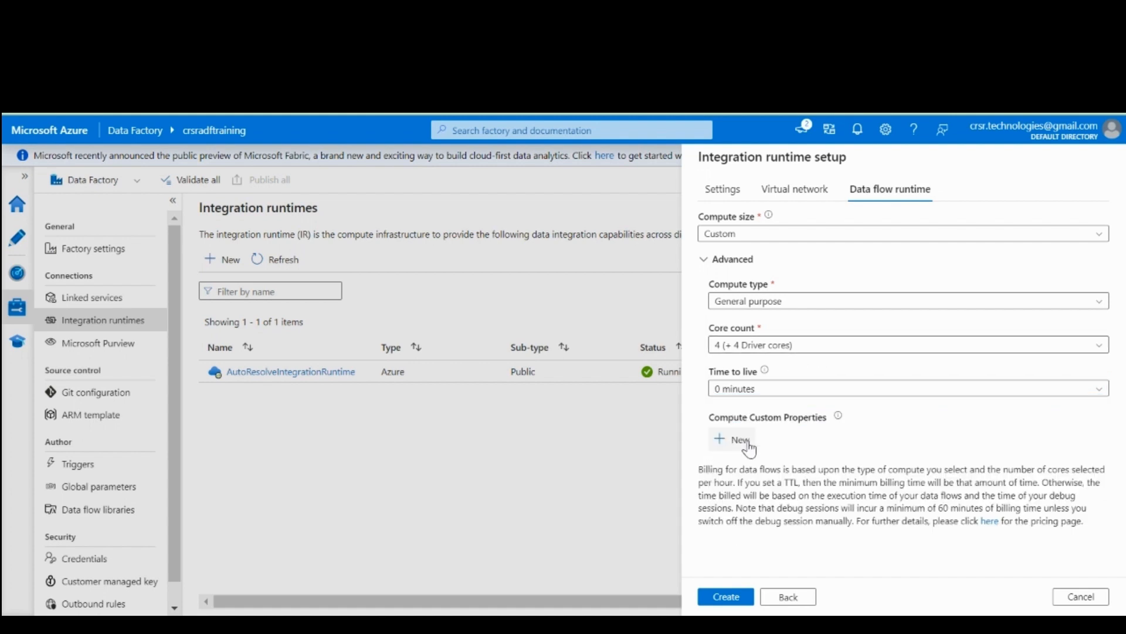
drag(757, 482, 945, 491)
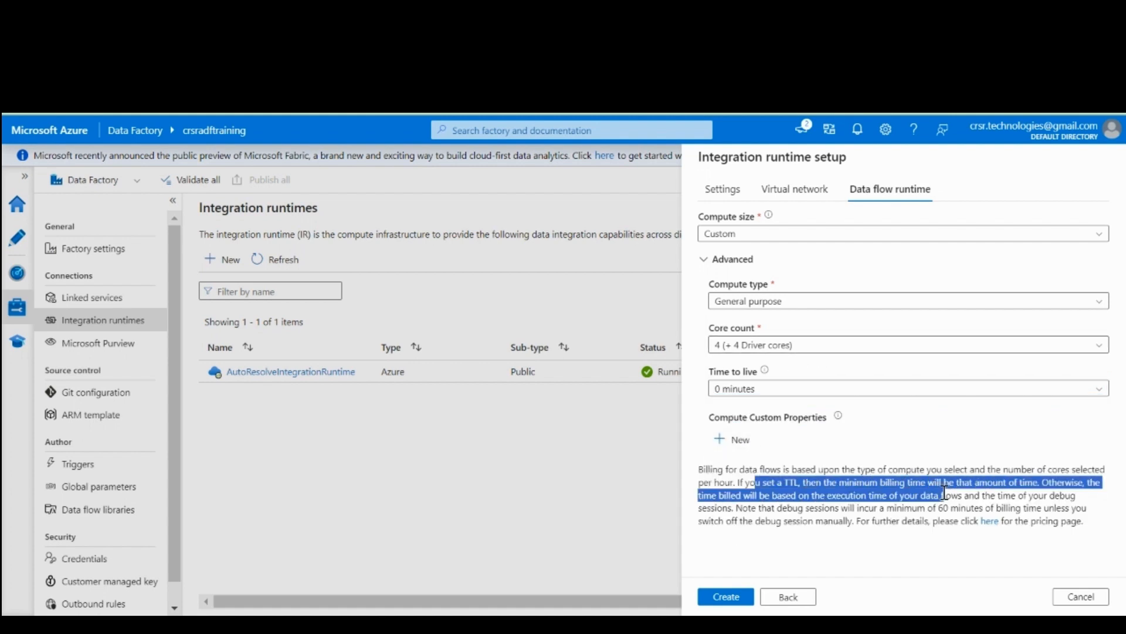
click(944, 491)
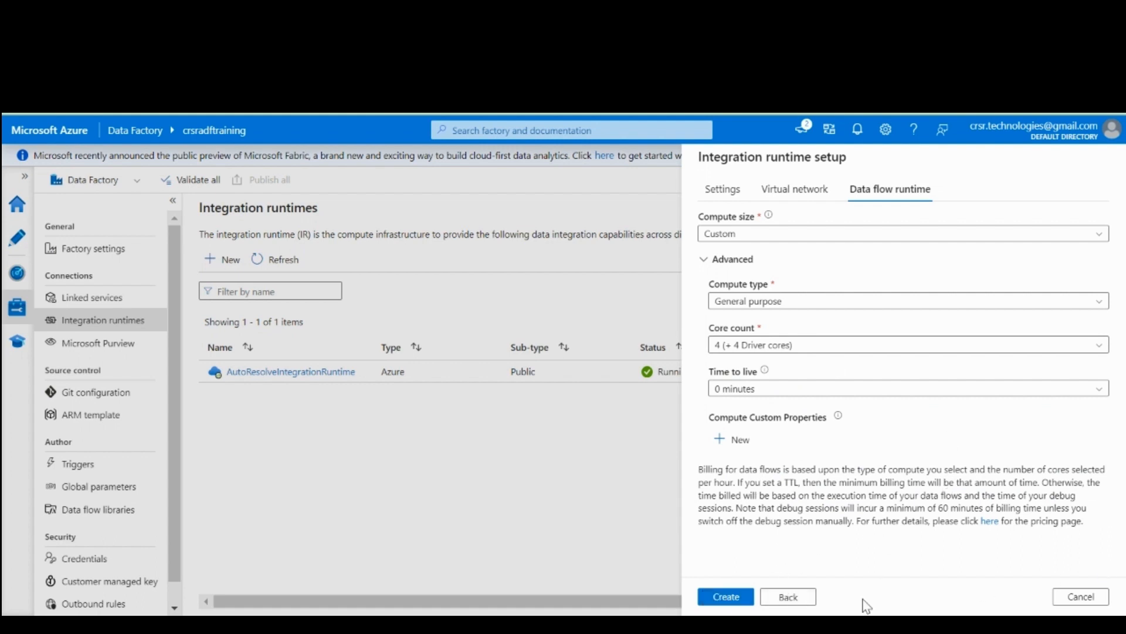
Go back to the runtime type selection and cancel the integration runtime setup without creating it
click(791, 599)
click(793, 597)
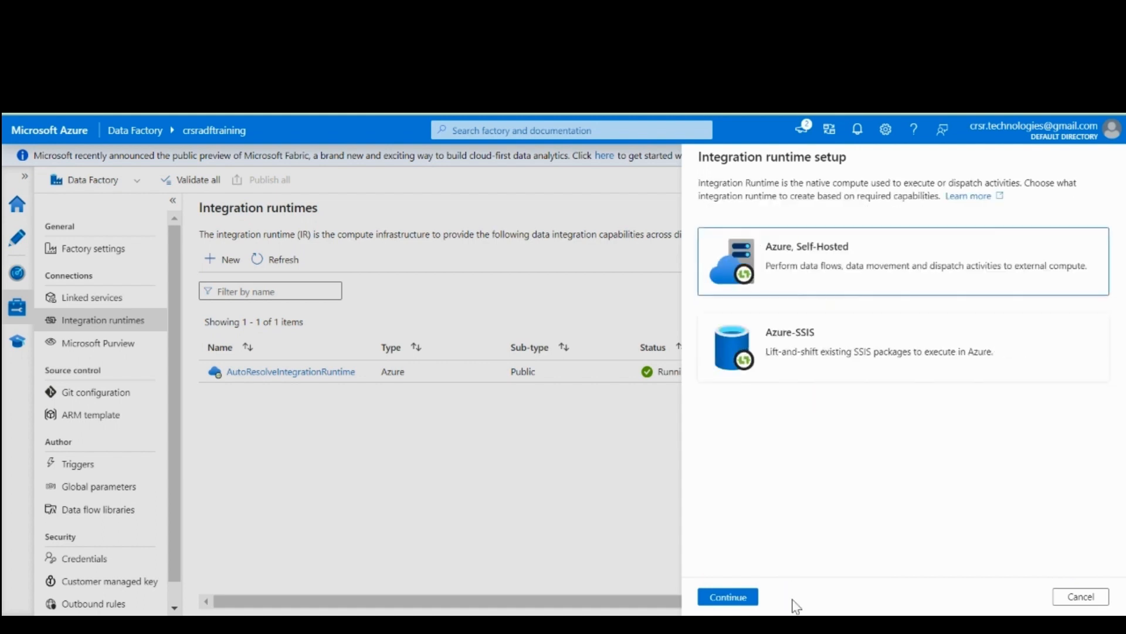
click(1081, 597)
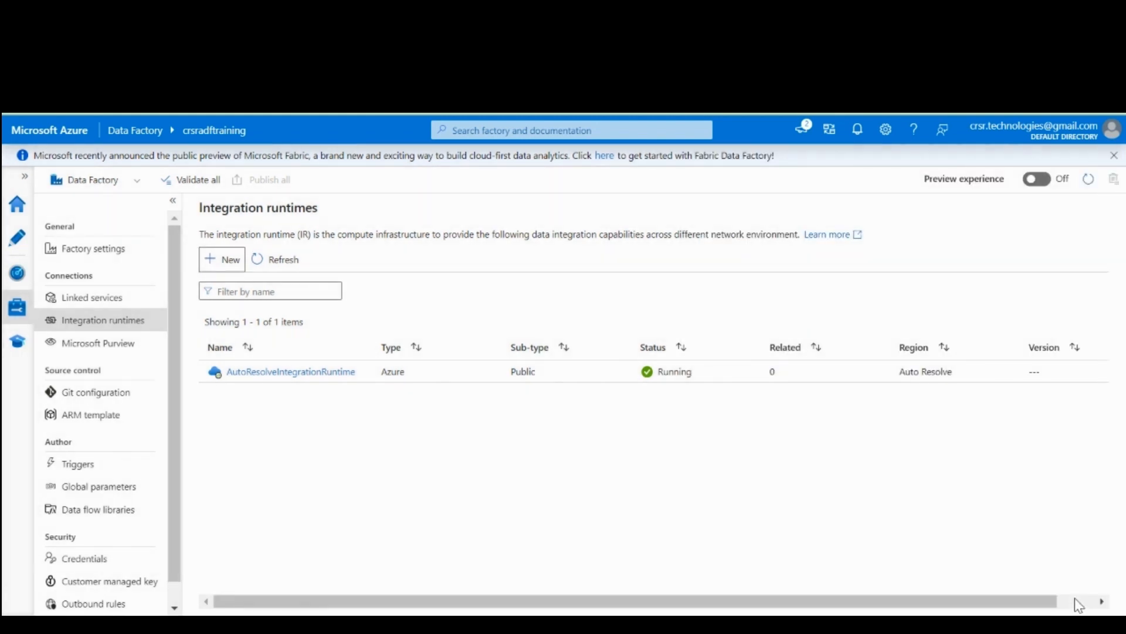